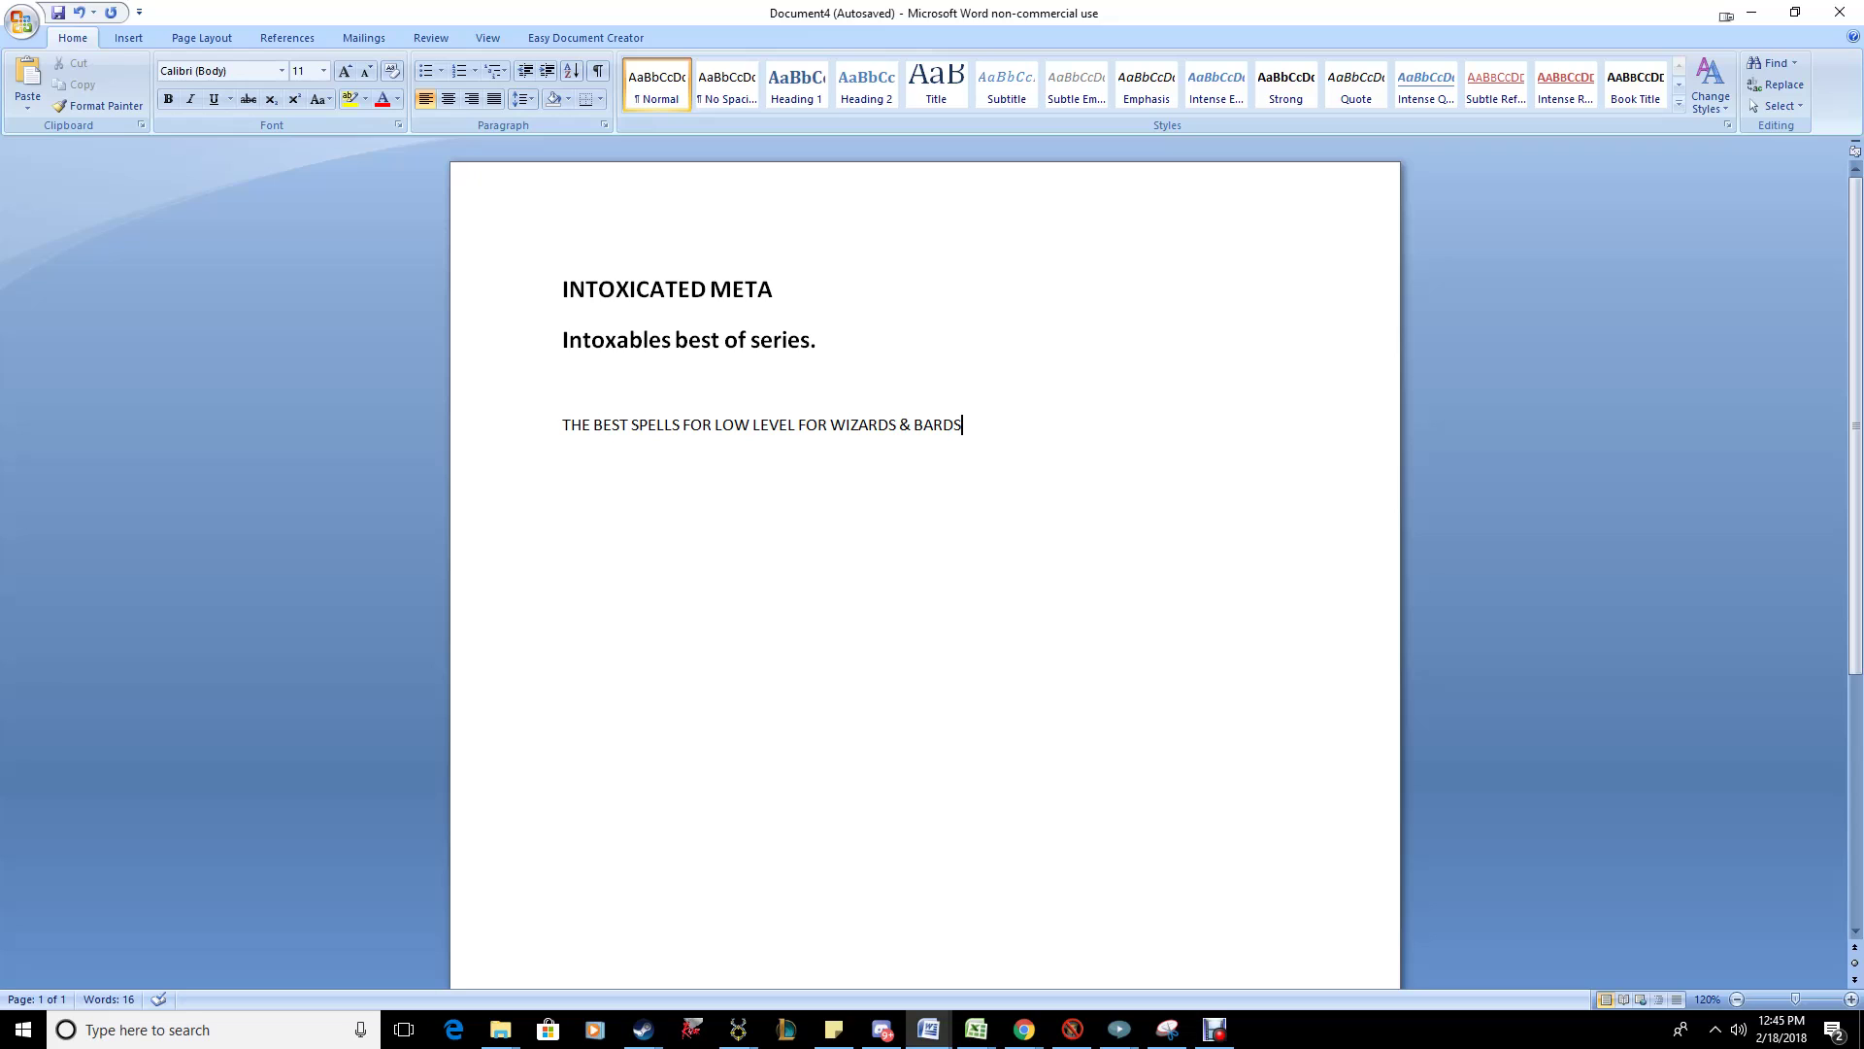
Step: Add the heading "Cantrips" below the title line about low-level spells, leaving an empty line between them
key("Return")
type("ca")
key("BackSpace")
key("BackSpace")
key("Return")
type("ca")
key("BackSpace")
key("BackSpace")
key("BackSpace")
type("Cantrips")
Step: List "Firebolt, Message, Light or Bonfire" on a new line under the Cantrips heading
key("Return")
type("Firebolt, Messag")
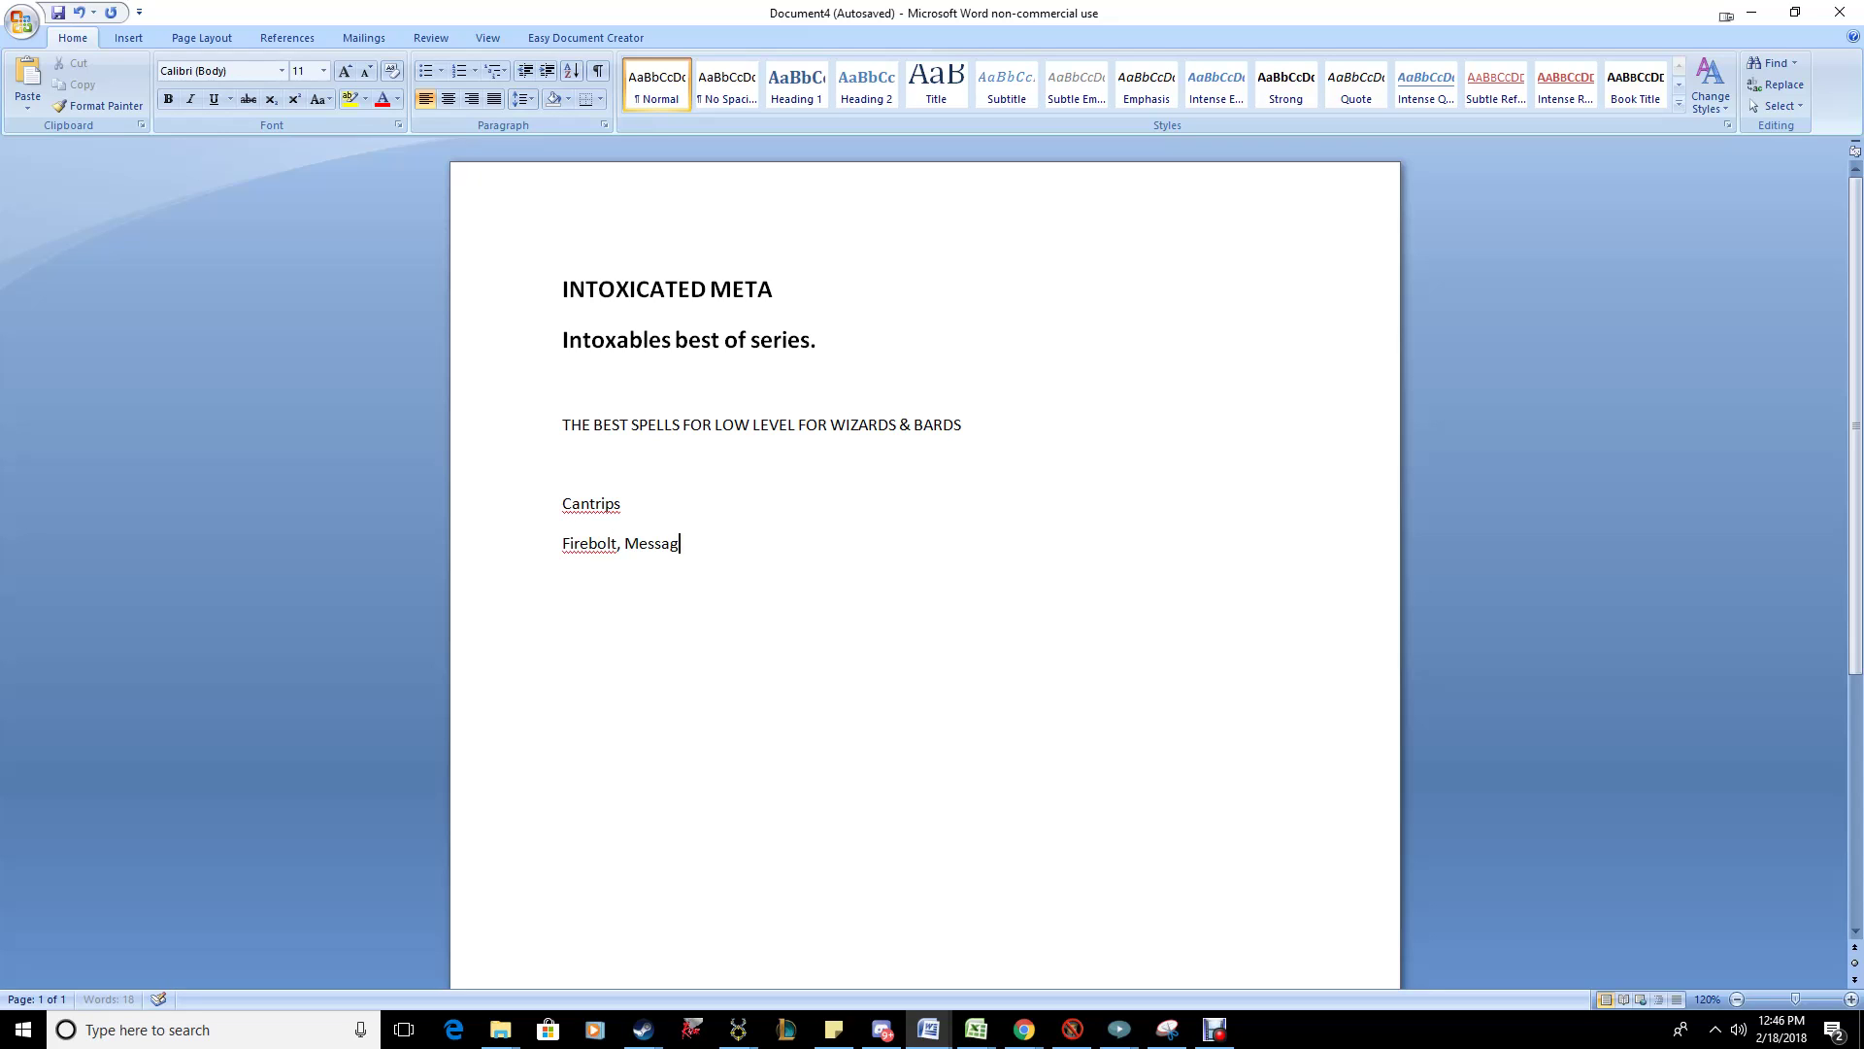
type("e, Light or Bonfire.")
key("BackSpace")
Step: Add a line reading "Shield & Identify. Alarm" below the cantrip list
key("Return")
type("Shield")
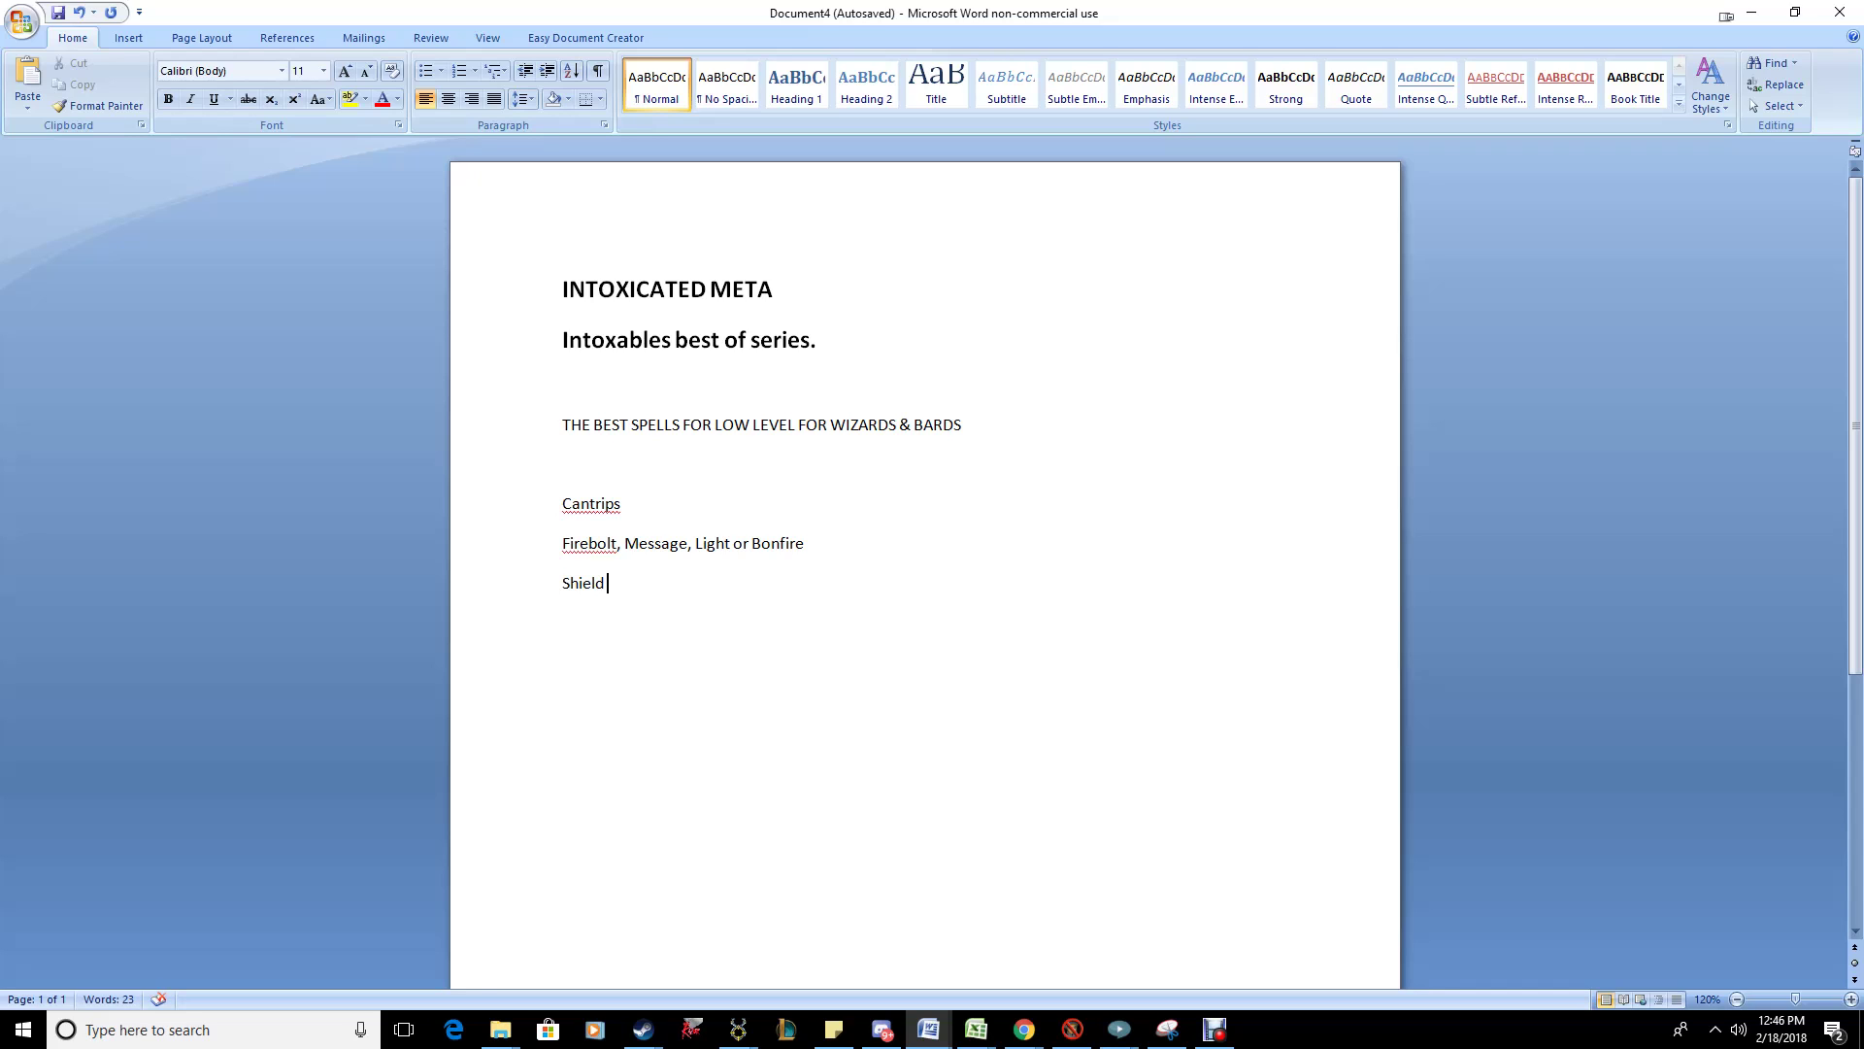
type(" & Identify. ALARM")
key("BackSpace")
key("BackSpace")
key("BackSpace")
key("BackSpace")
type("larm.")
key("BackSpace")
key("BackSpace")
Step: Start a separate section headed "Bards" after an empty line, with "Mending" as its first entry
key("Return")
key("Return")
type("Bas")
key("BackSpace")
type("rds")
key("Return")
type("ViciousMending")
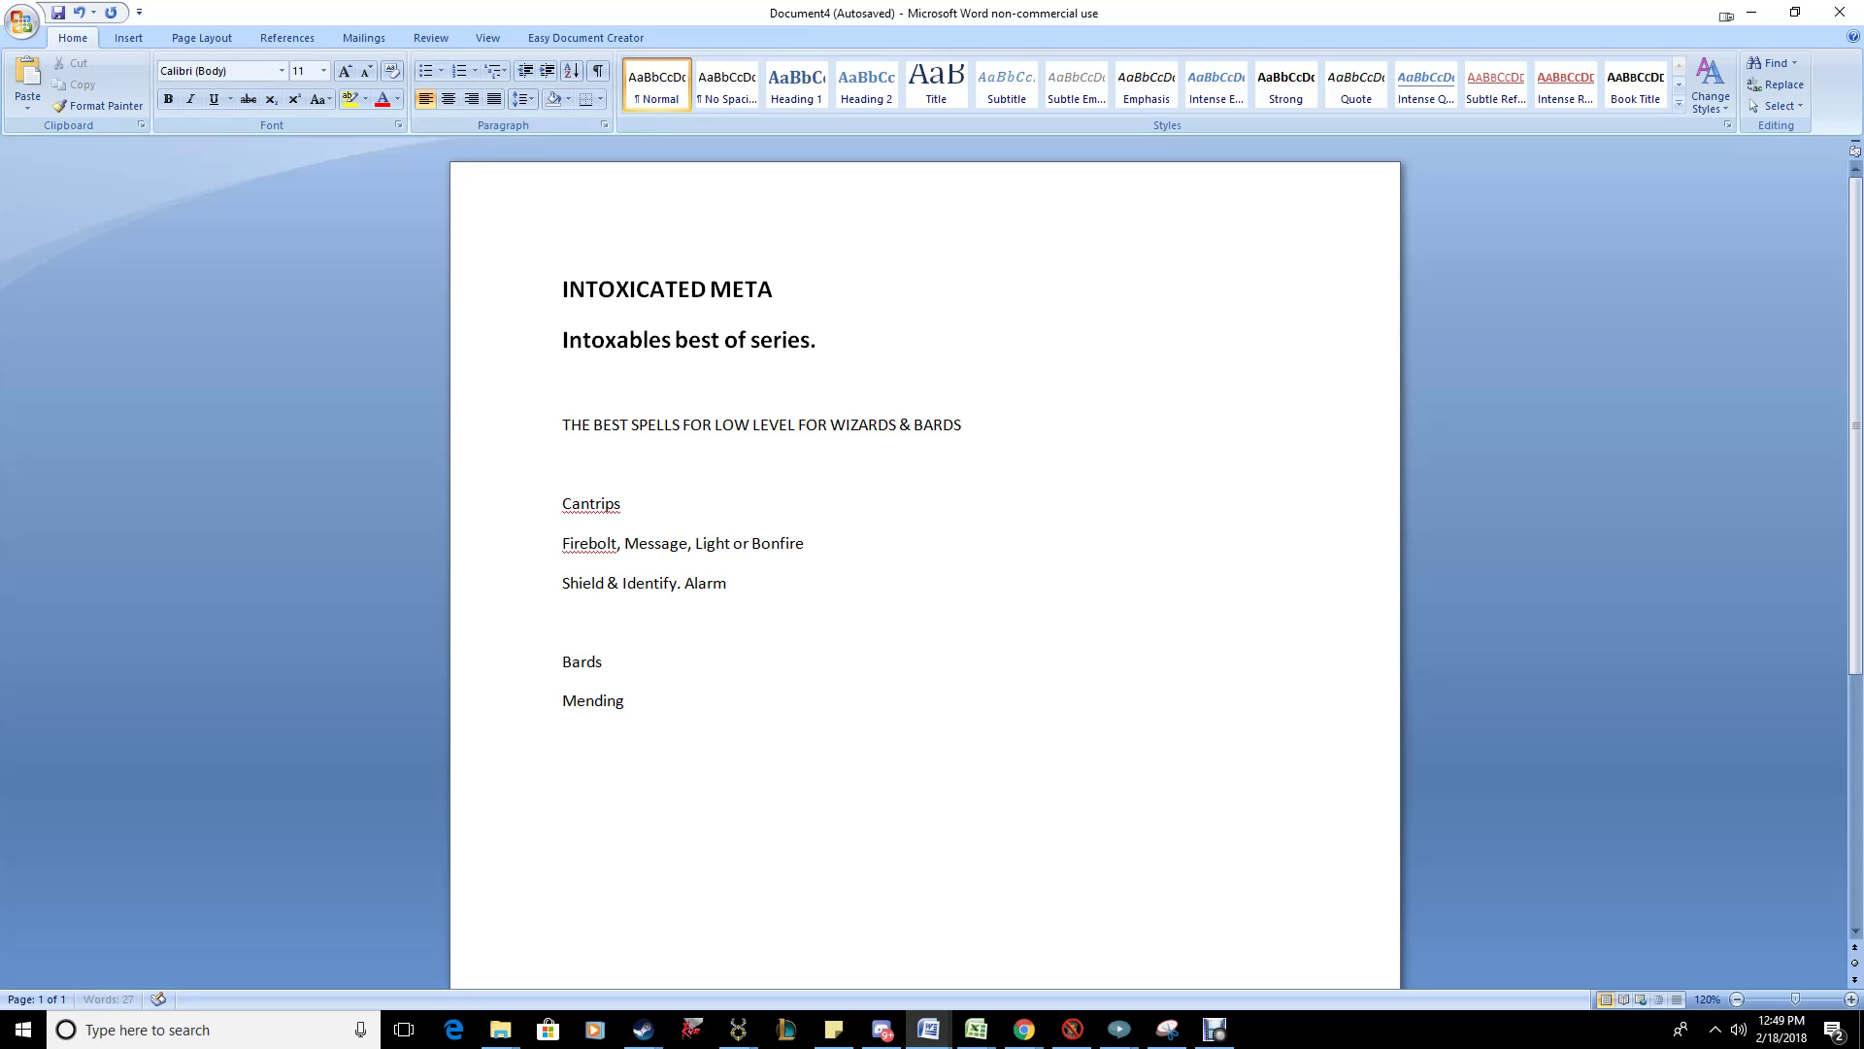
Step: Continue the Bards list with a line "Message" and a line "Thunderclap, Vicious Mockery"
key("Return")
type("Message")
key("Return")
type("Thunderclap,")
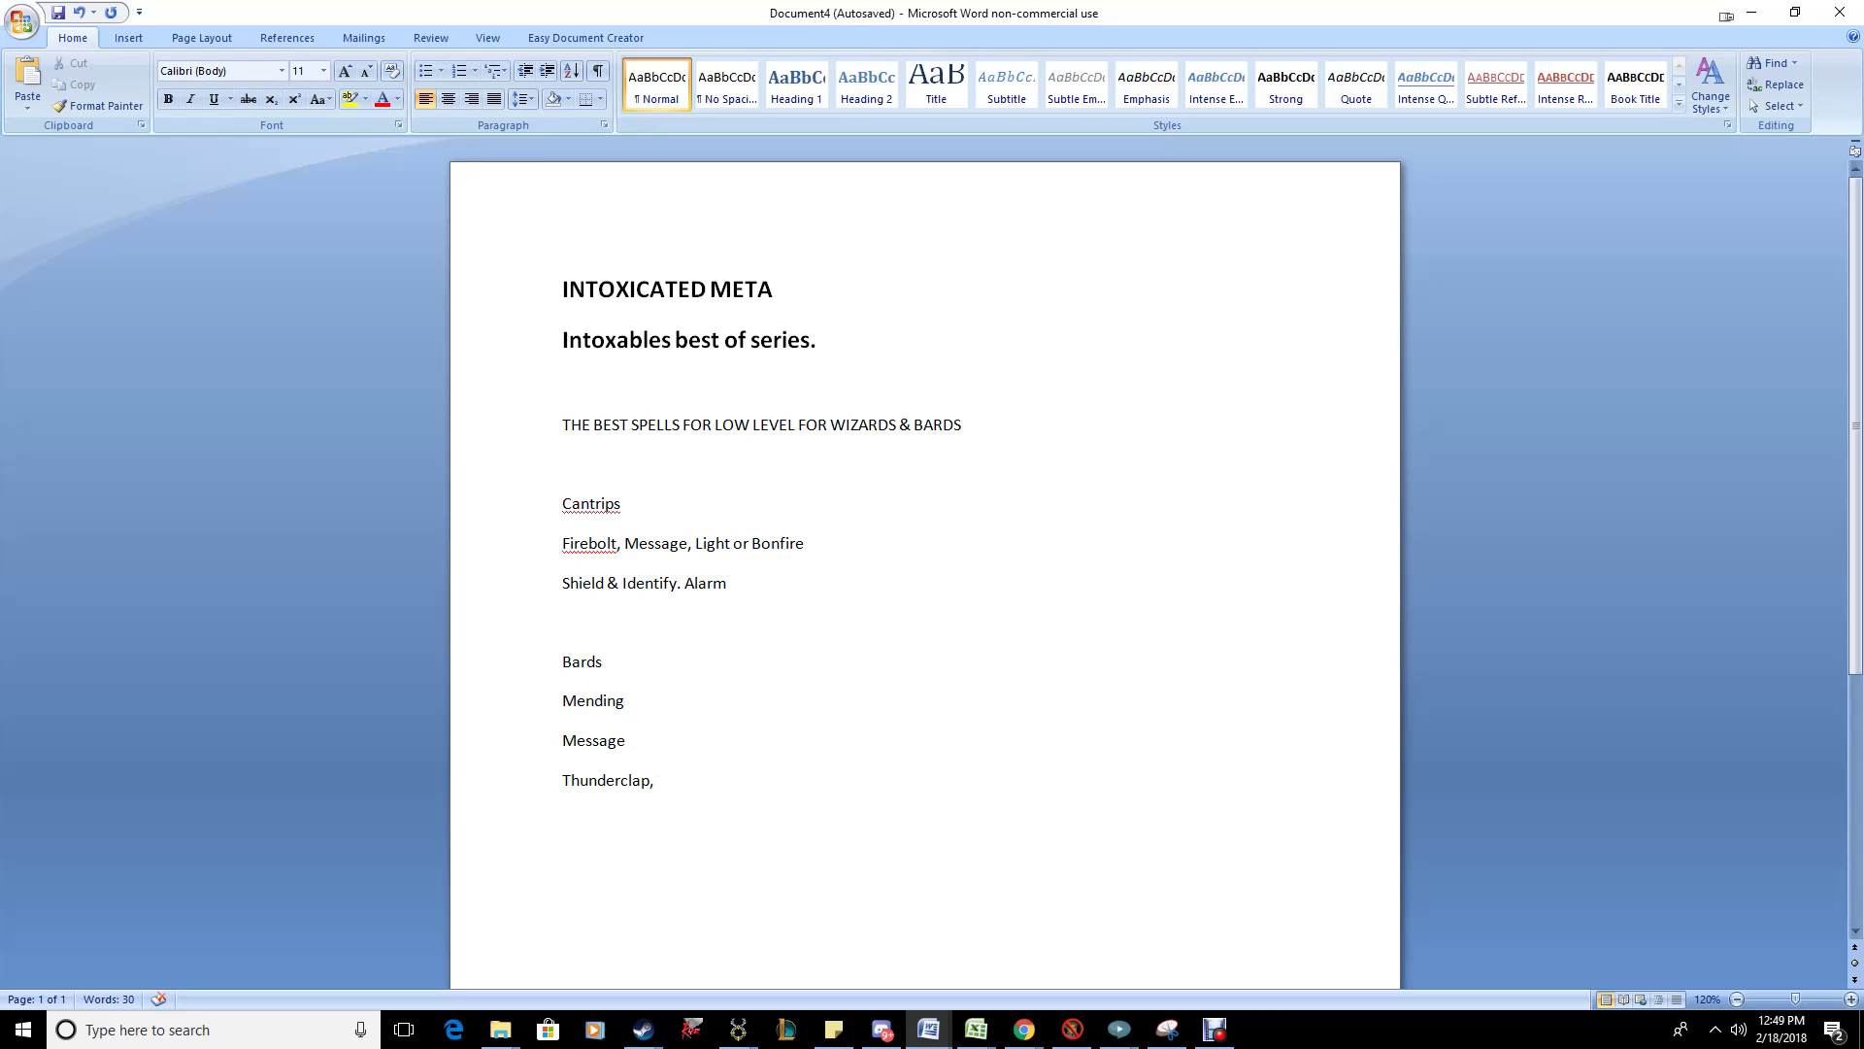
type(" Vicious Mockery")
Step: Insert a "Cantrips" subheading line between "Bards" and "Mending"
key("Up")
key("Up")
key("Up")
key("Return")
type("Cantrips")
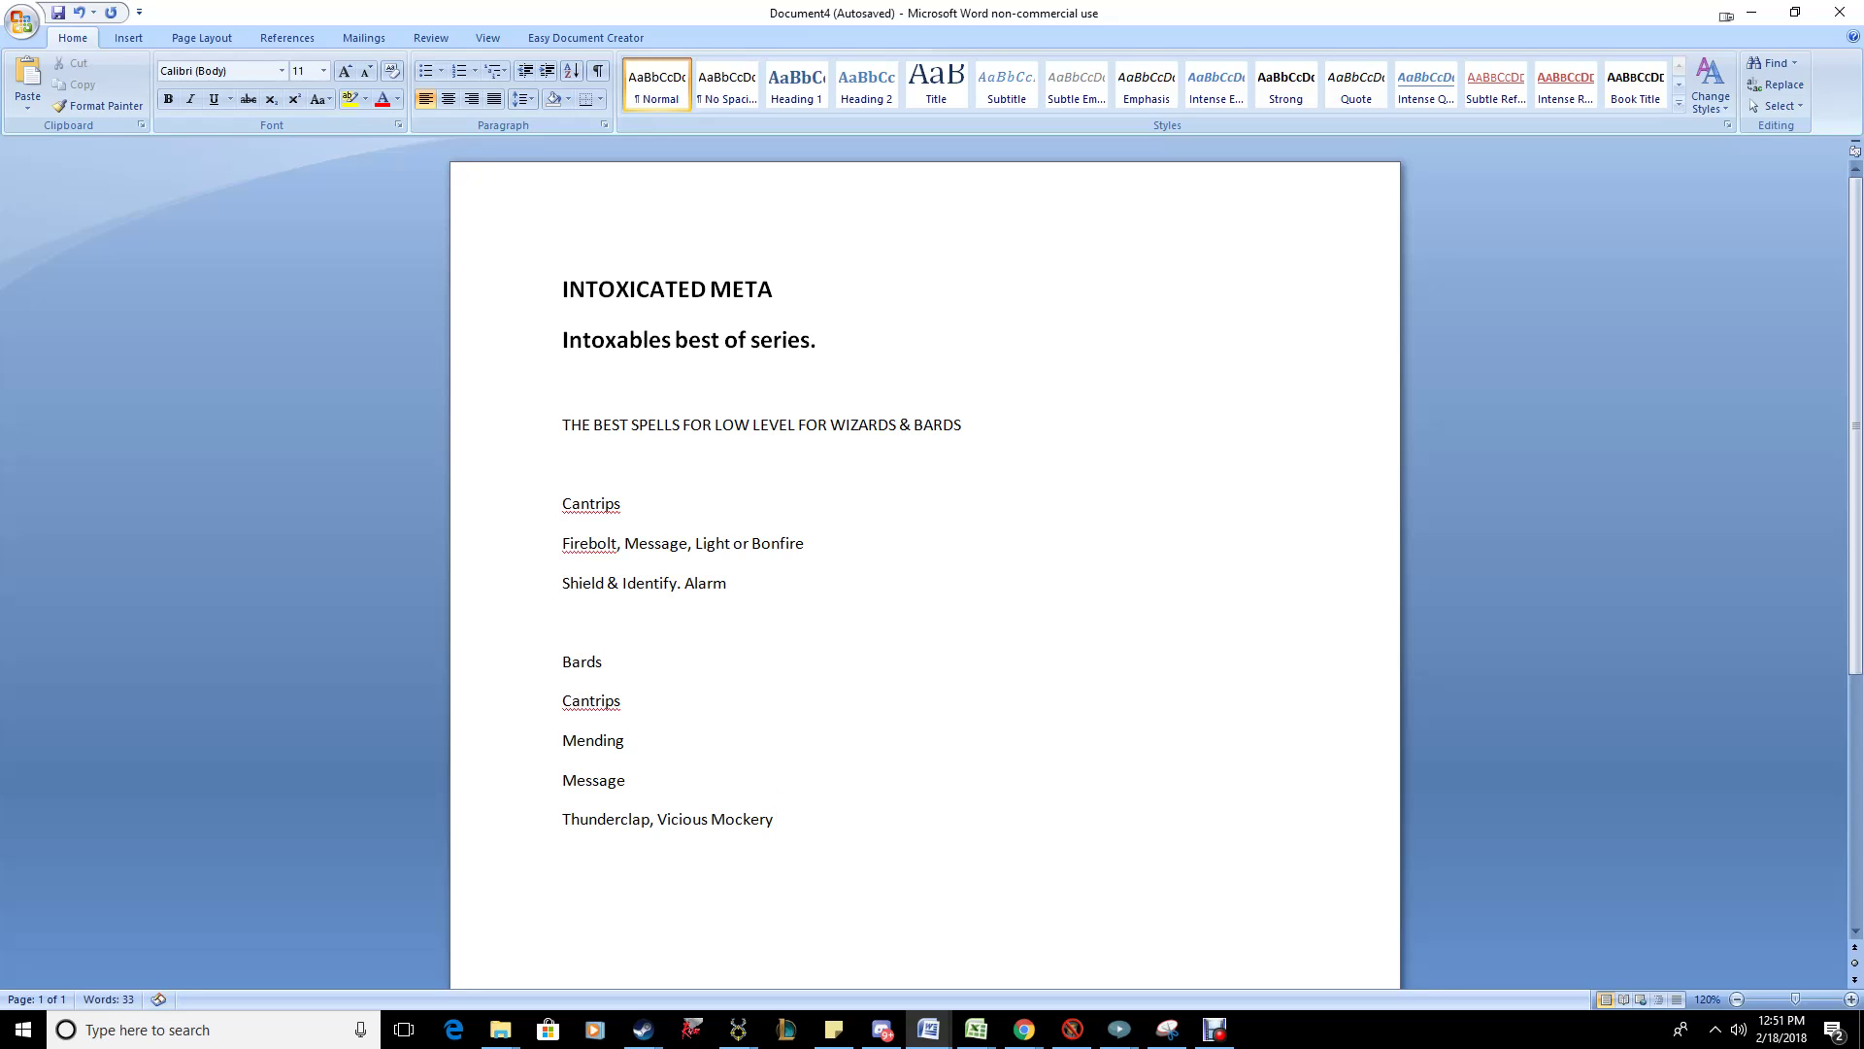
Step: Add the subheading "Level 1 spells" at the end of the Bards section, followed by the lines "Healing word." and "Identify – Ritual"
left_click(564, 857)
type("Level 1 spells")
key("Return")
type("Healing wor")
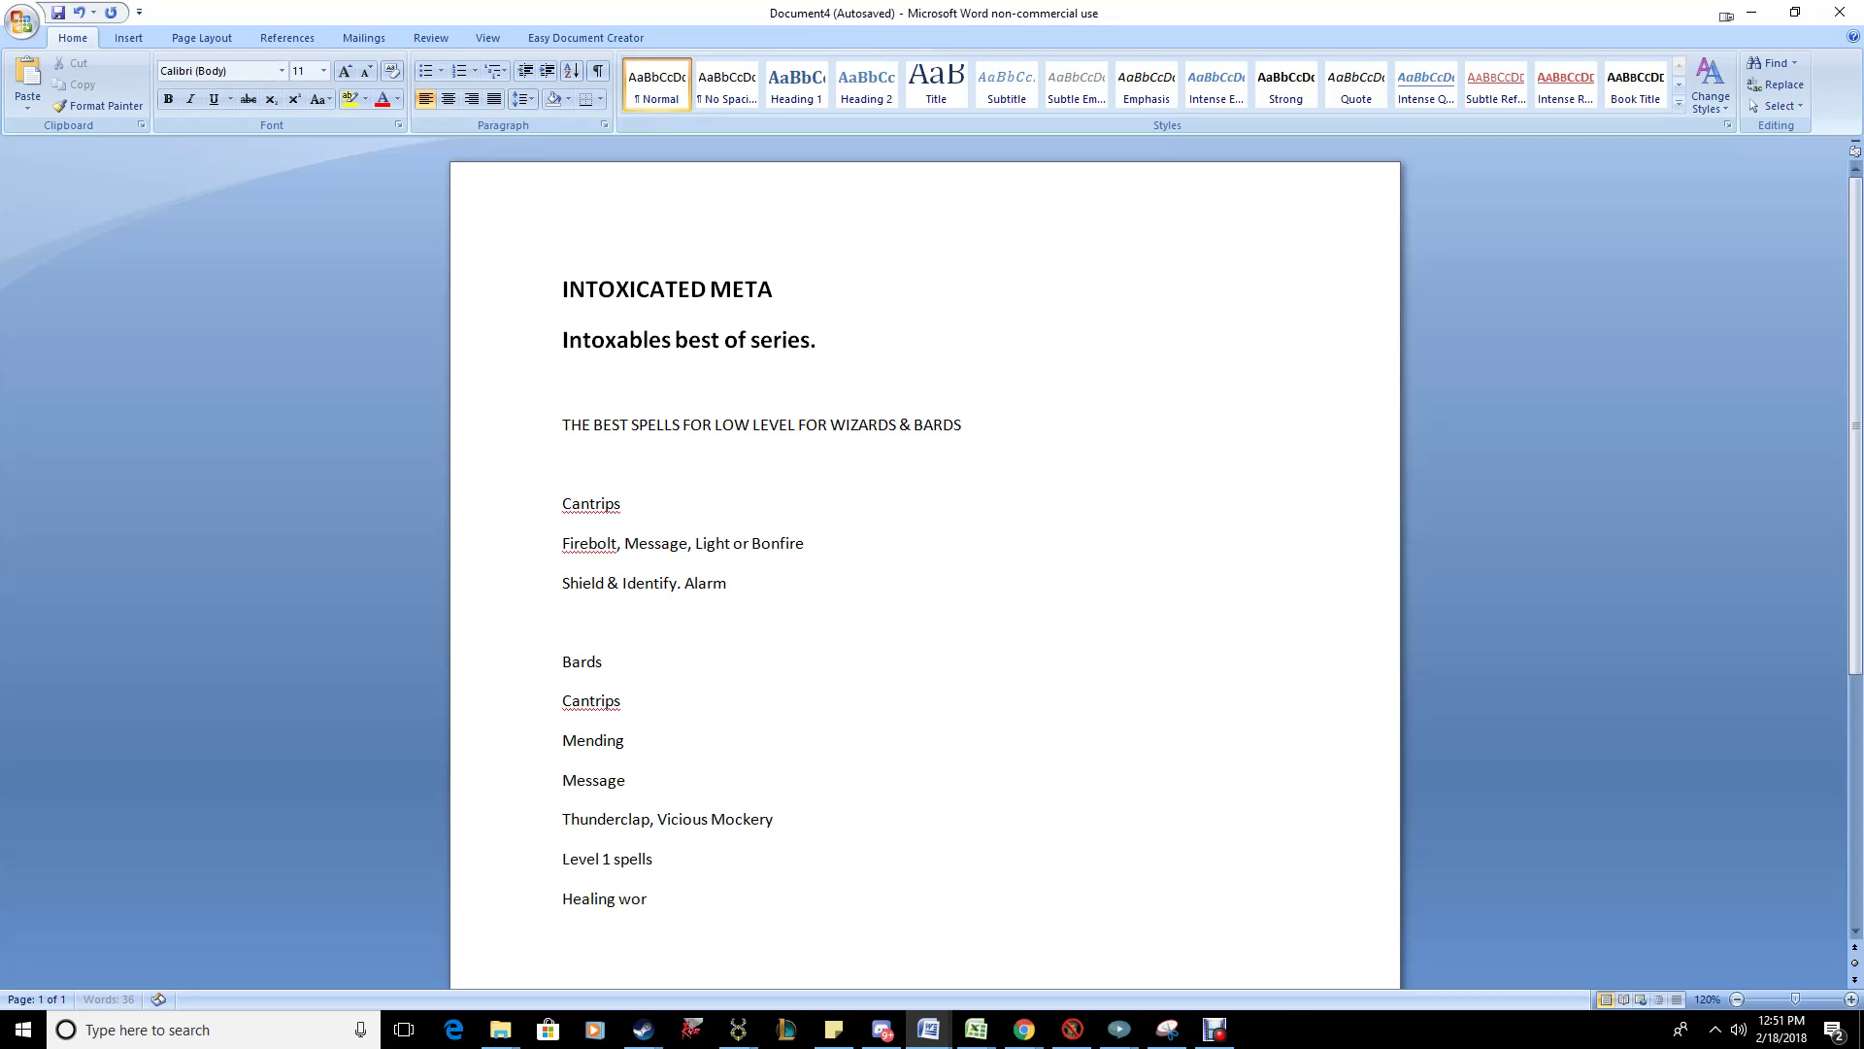
type("d.")
key("Return")
type("Identify - Ritual")
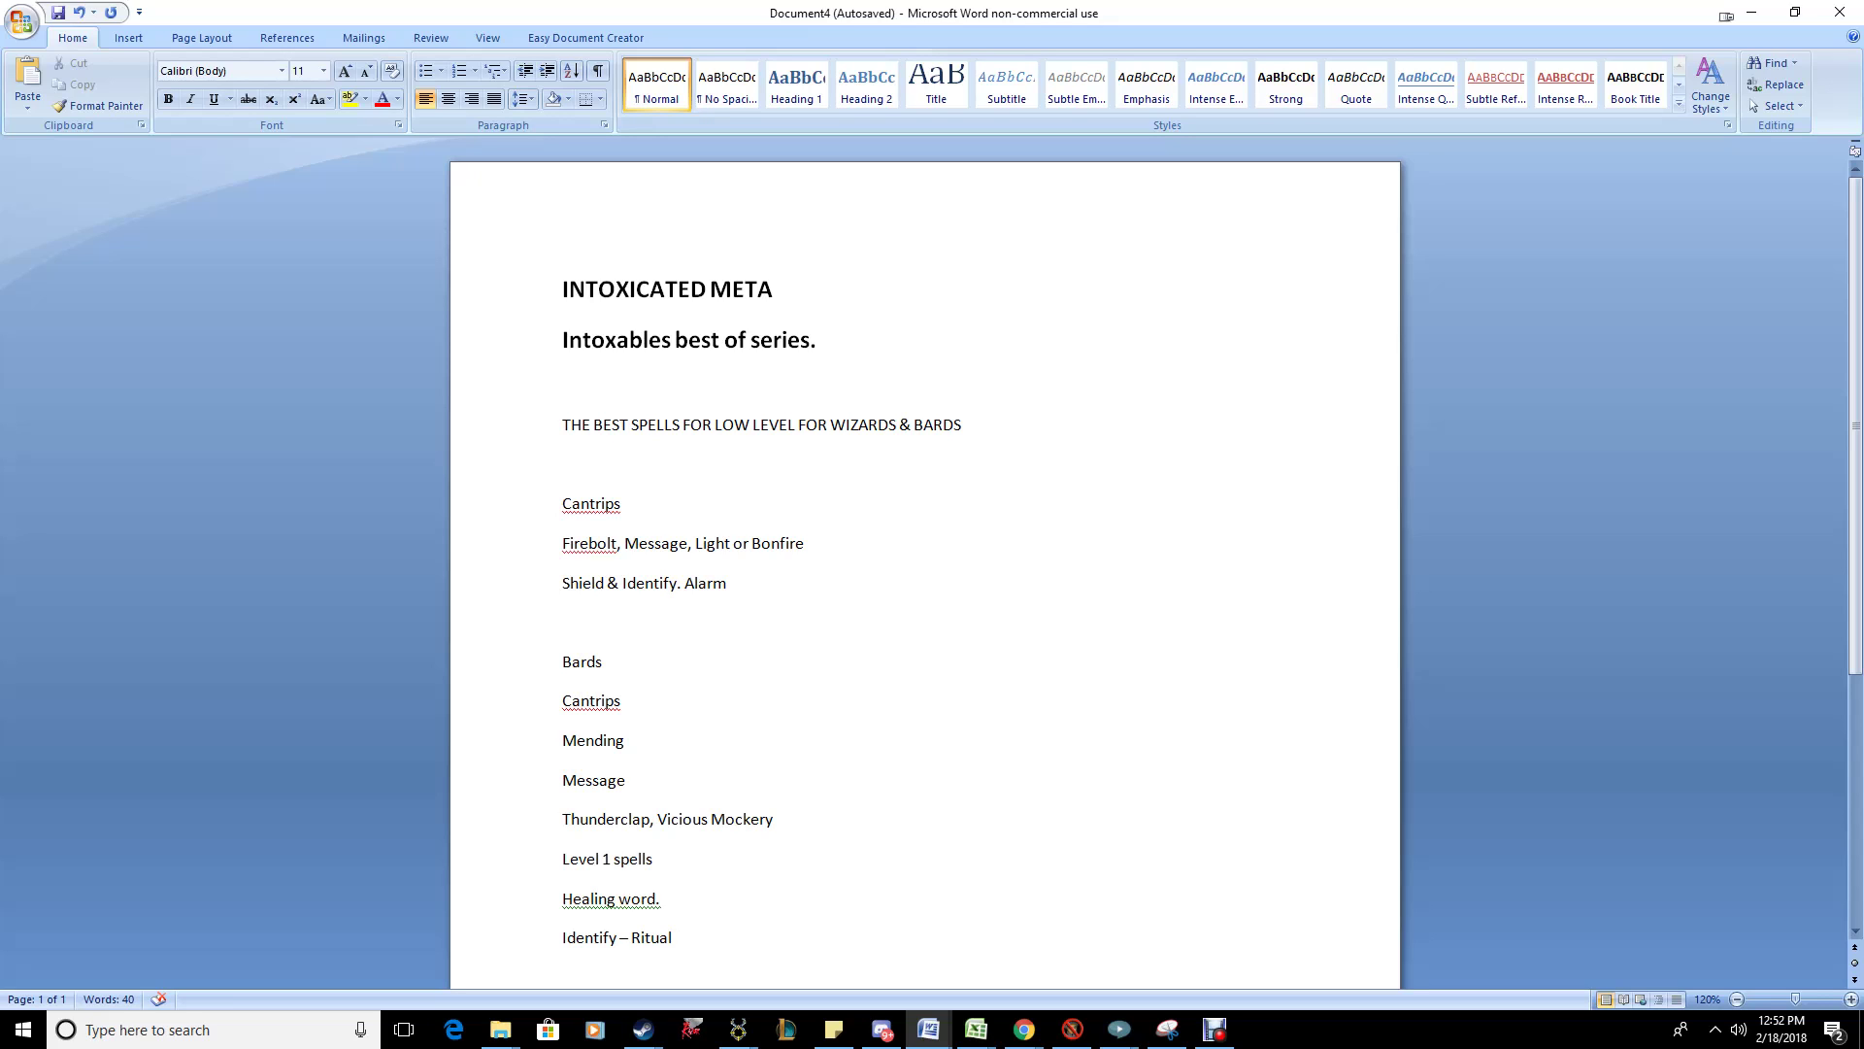
Step: Add "Cure wounds" and "Dissonant whispers" as separate lines at the end of the bard level 1 spells
key("Return")
scroll(926, 564, "down", 3)
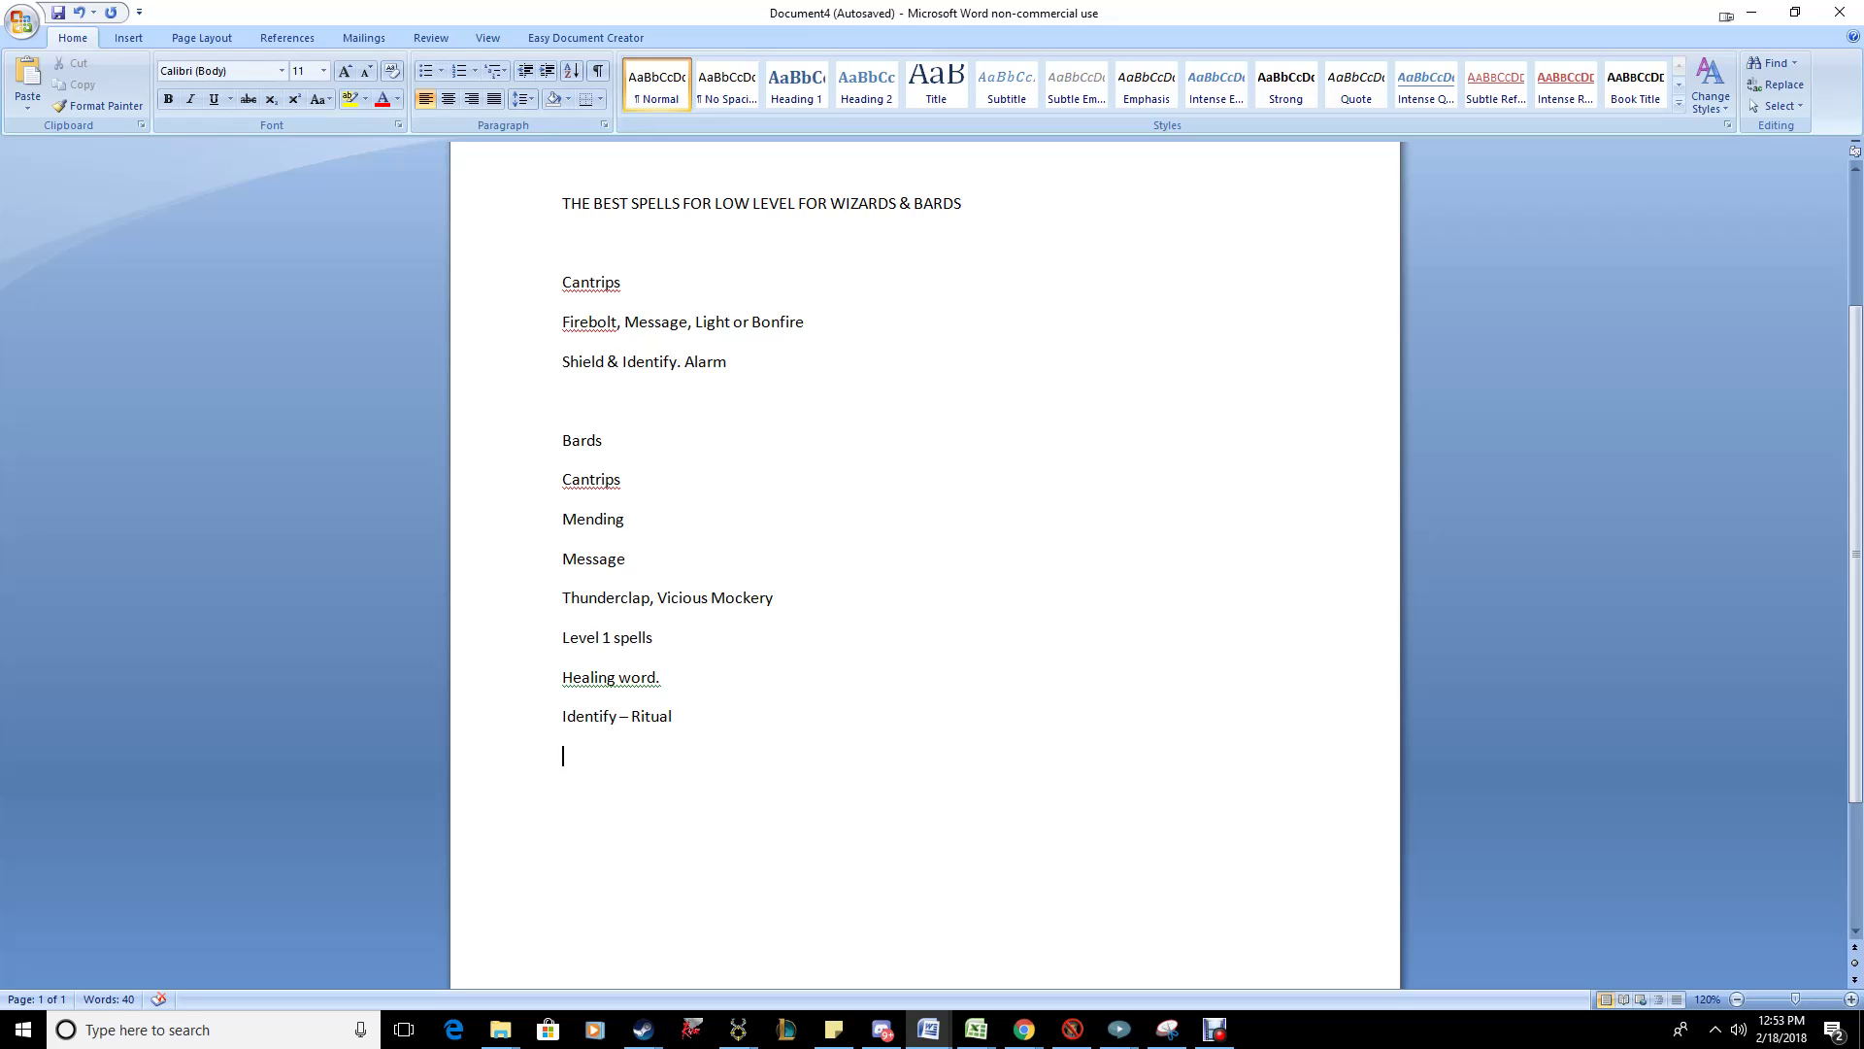
type("Cure wounds")
key("Return")
type("Dissonant wh")
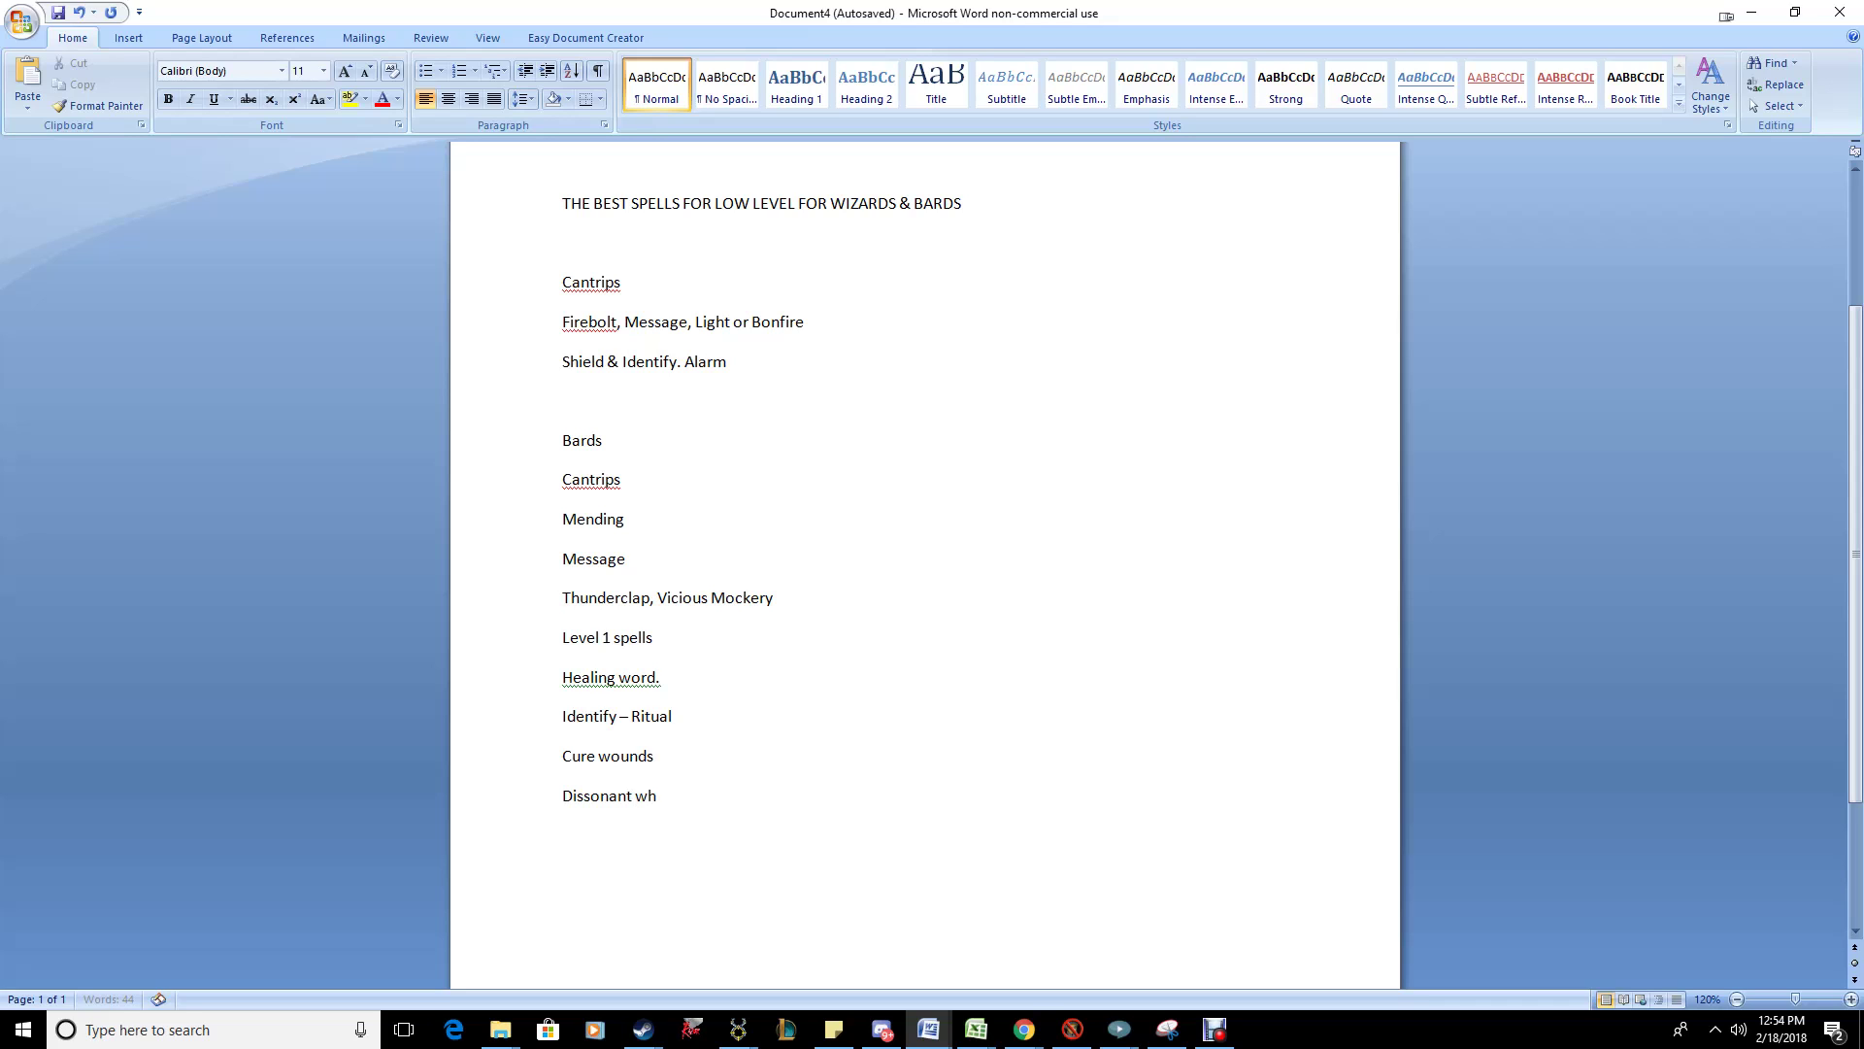
type("ispers")
Step: Delete the "Cure wounds" line from the bard level 1 spells
left_click_drag(563, 676, 697, 795)
left_click(656, 755)
left_click_drag(665, 757, 642, 717)
triple_click(615, 757)
key("Delete")
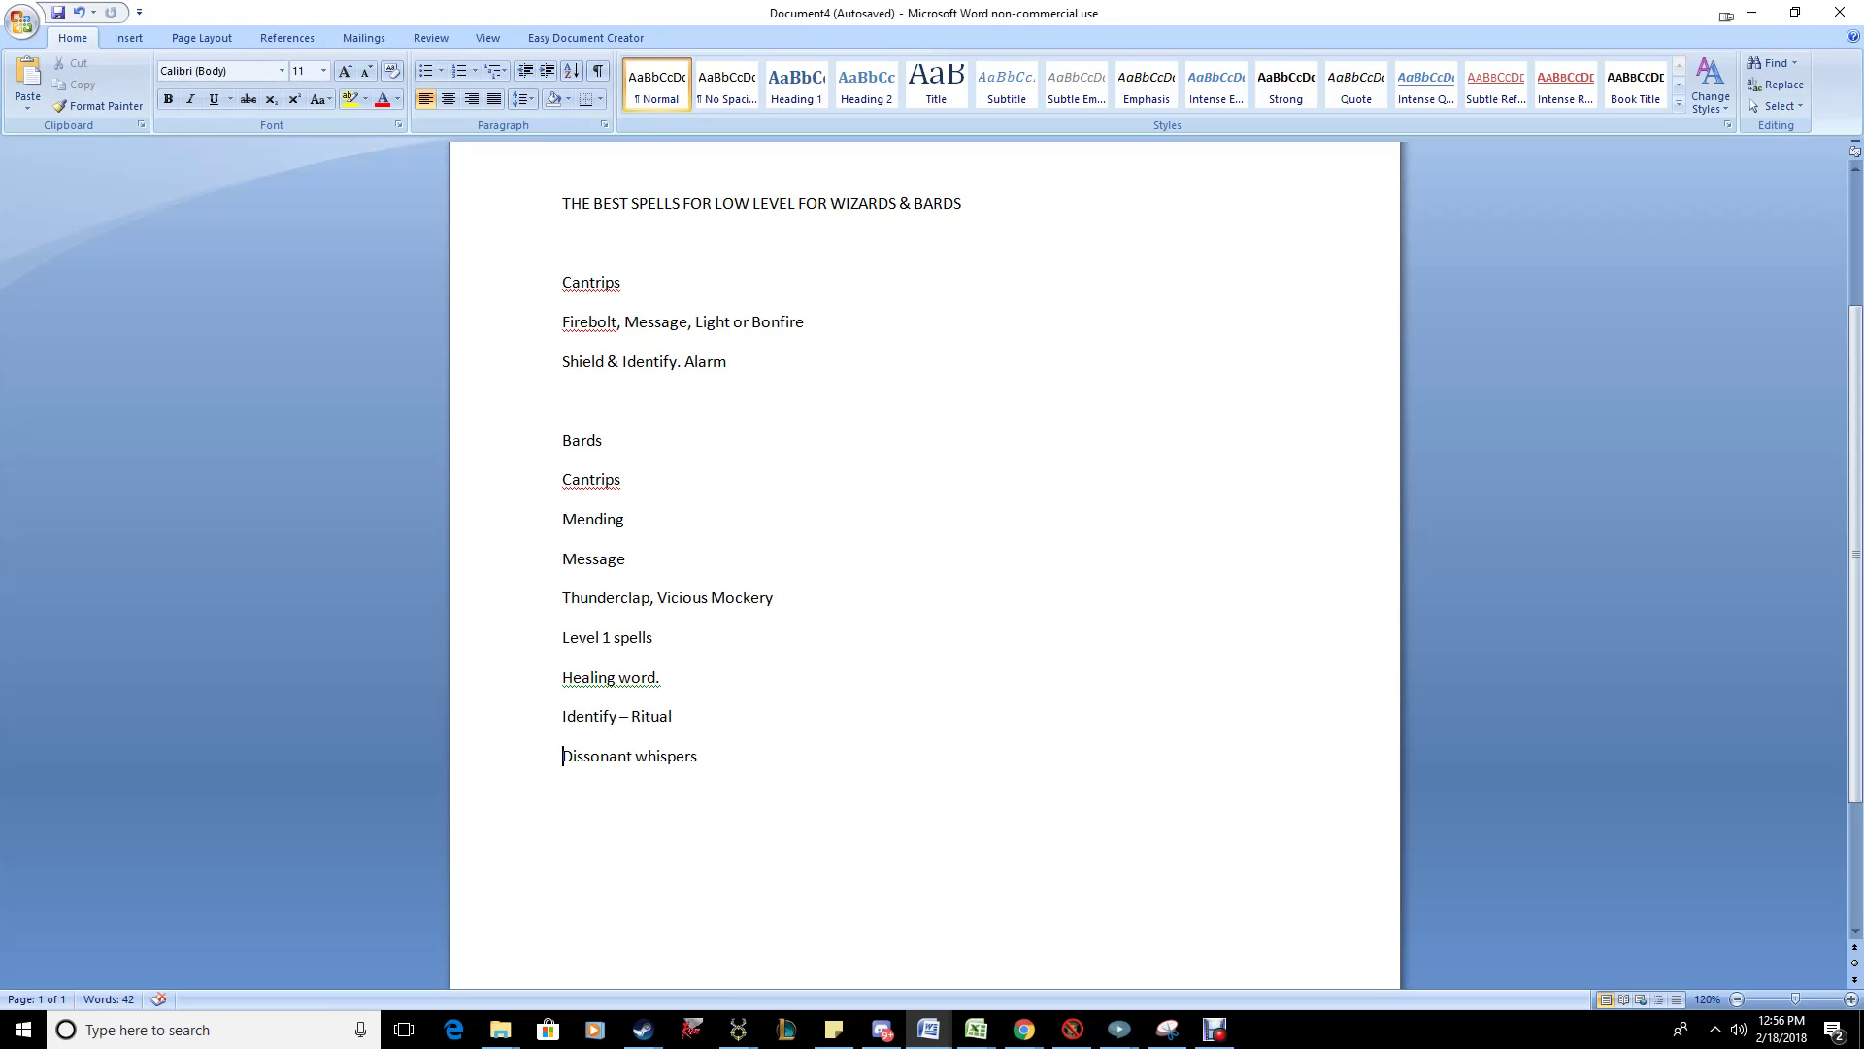
Step: Insert an empty line below "Shield & Identify. Alarm", and extend that line with the prefix "Level 1: " and the ending ", Magic missles."
scroll(926, 564, "up", 3)
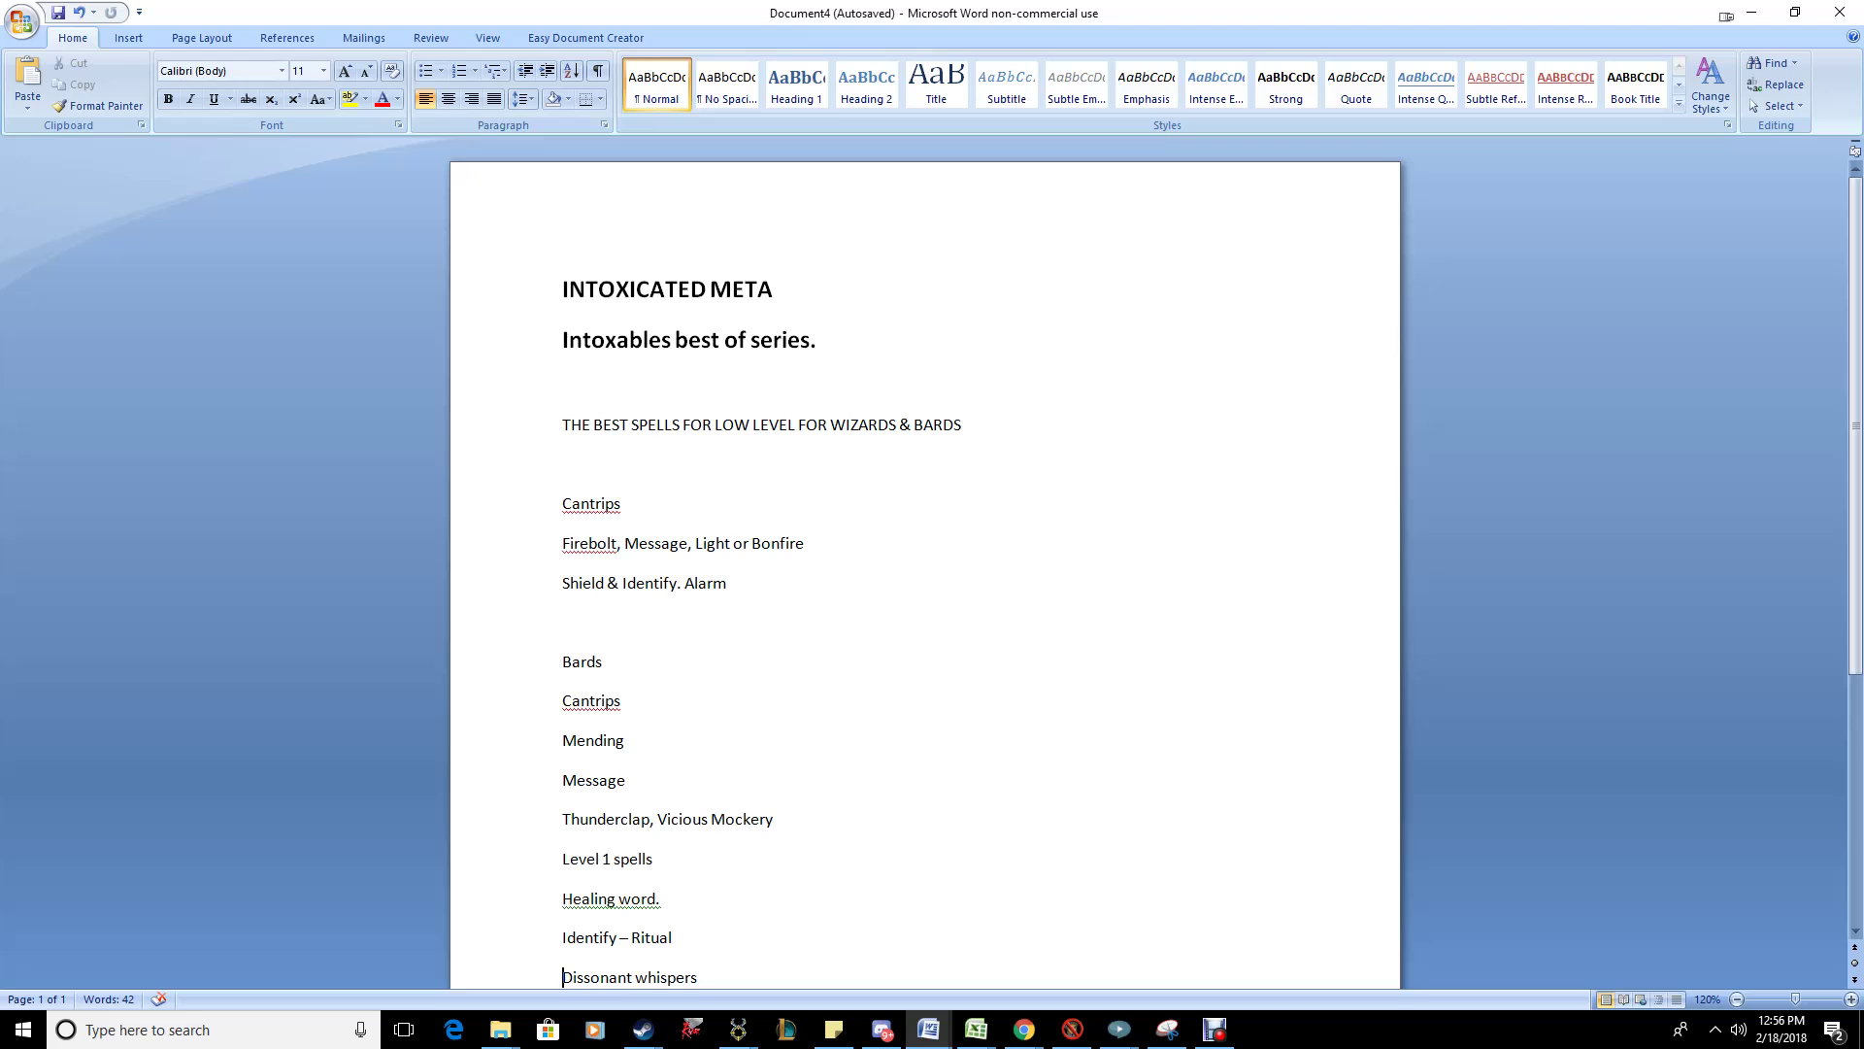
left_click(727, 582)
key("Return")
left_click(564, 583)
type("Level 1:")
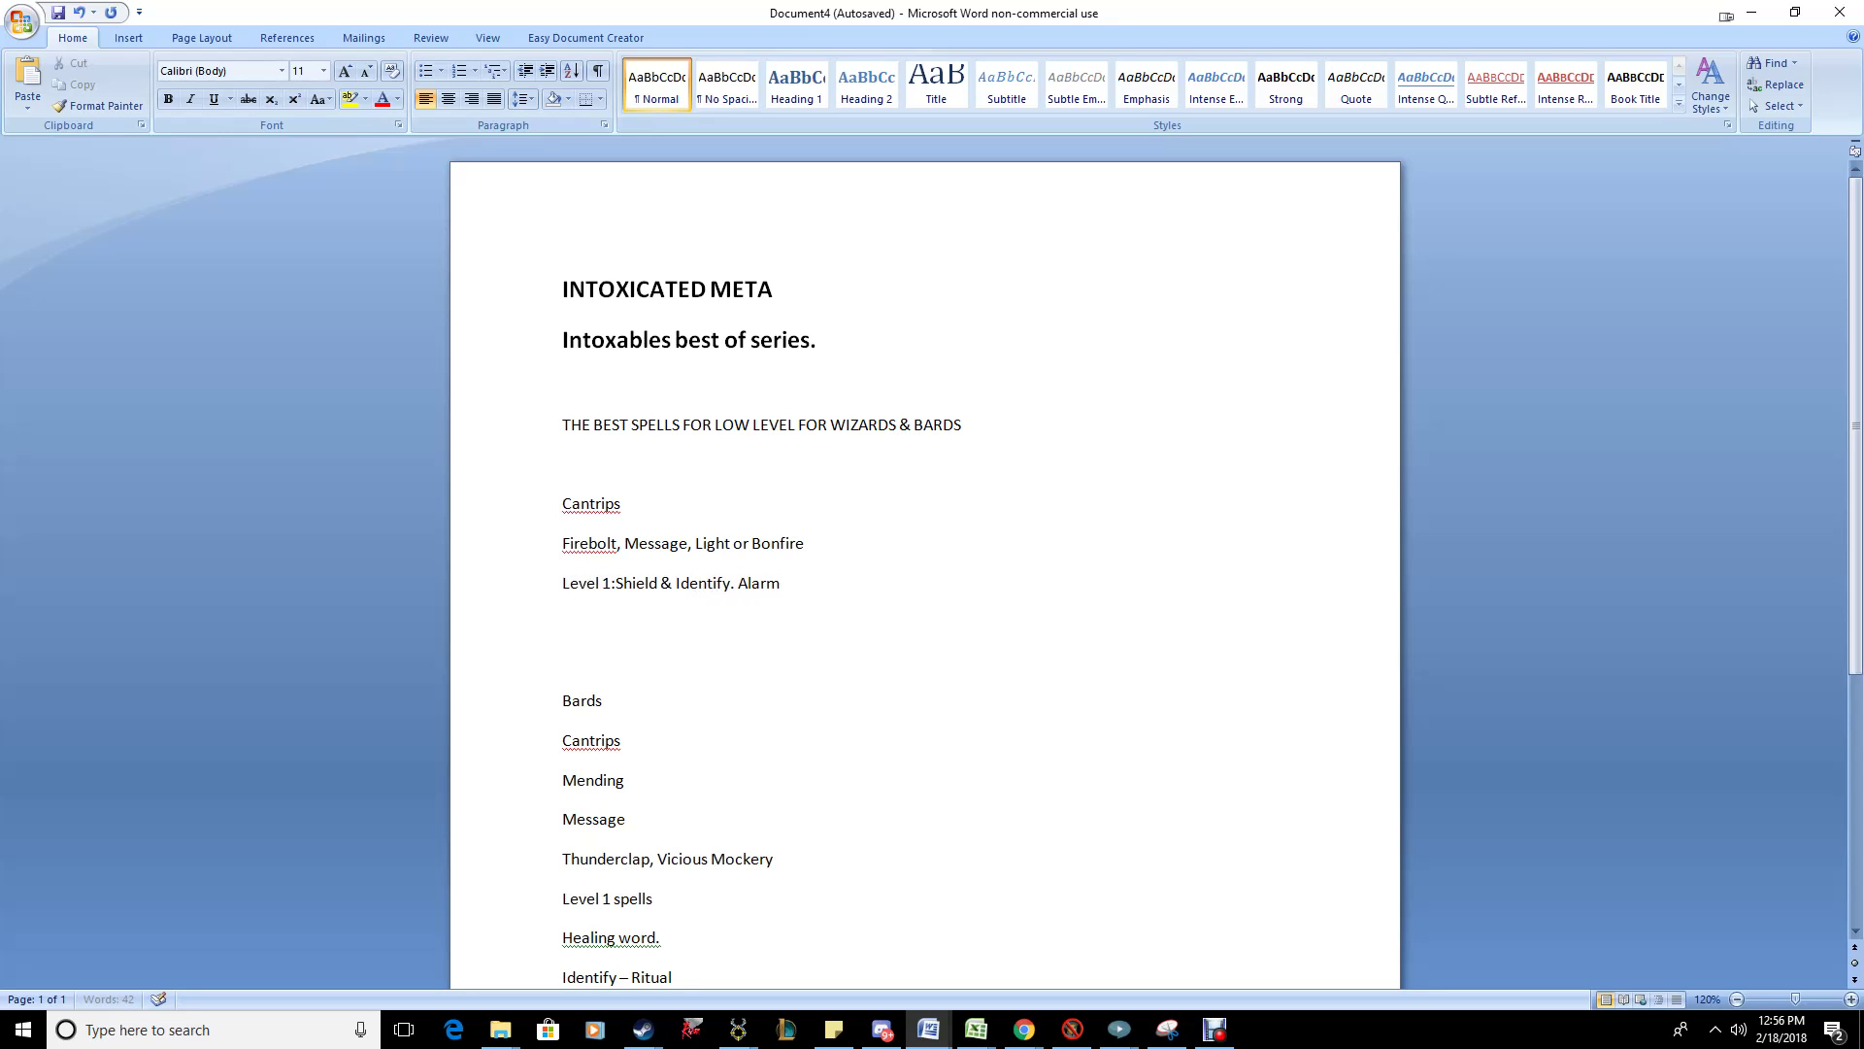
left_click(564, 622)
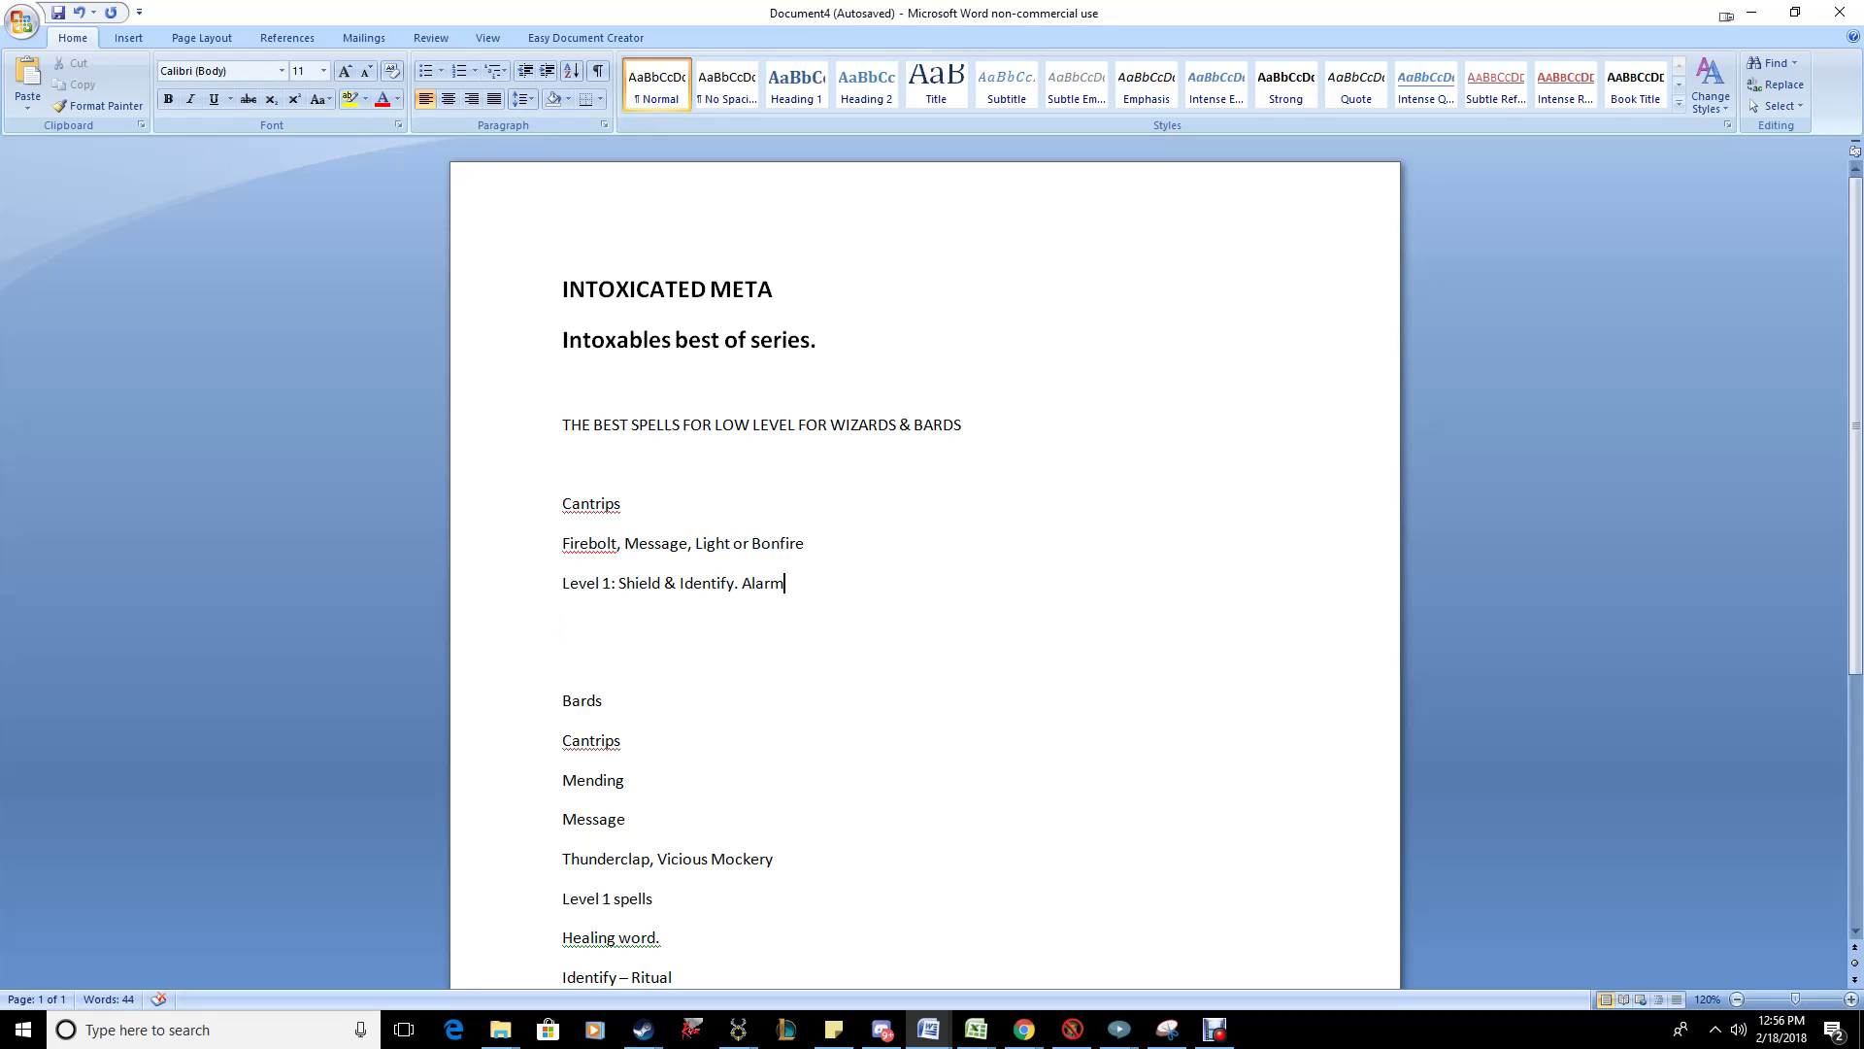
type(", Magic missles.")
right_click(841, 584)
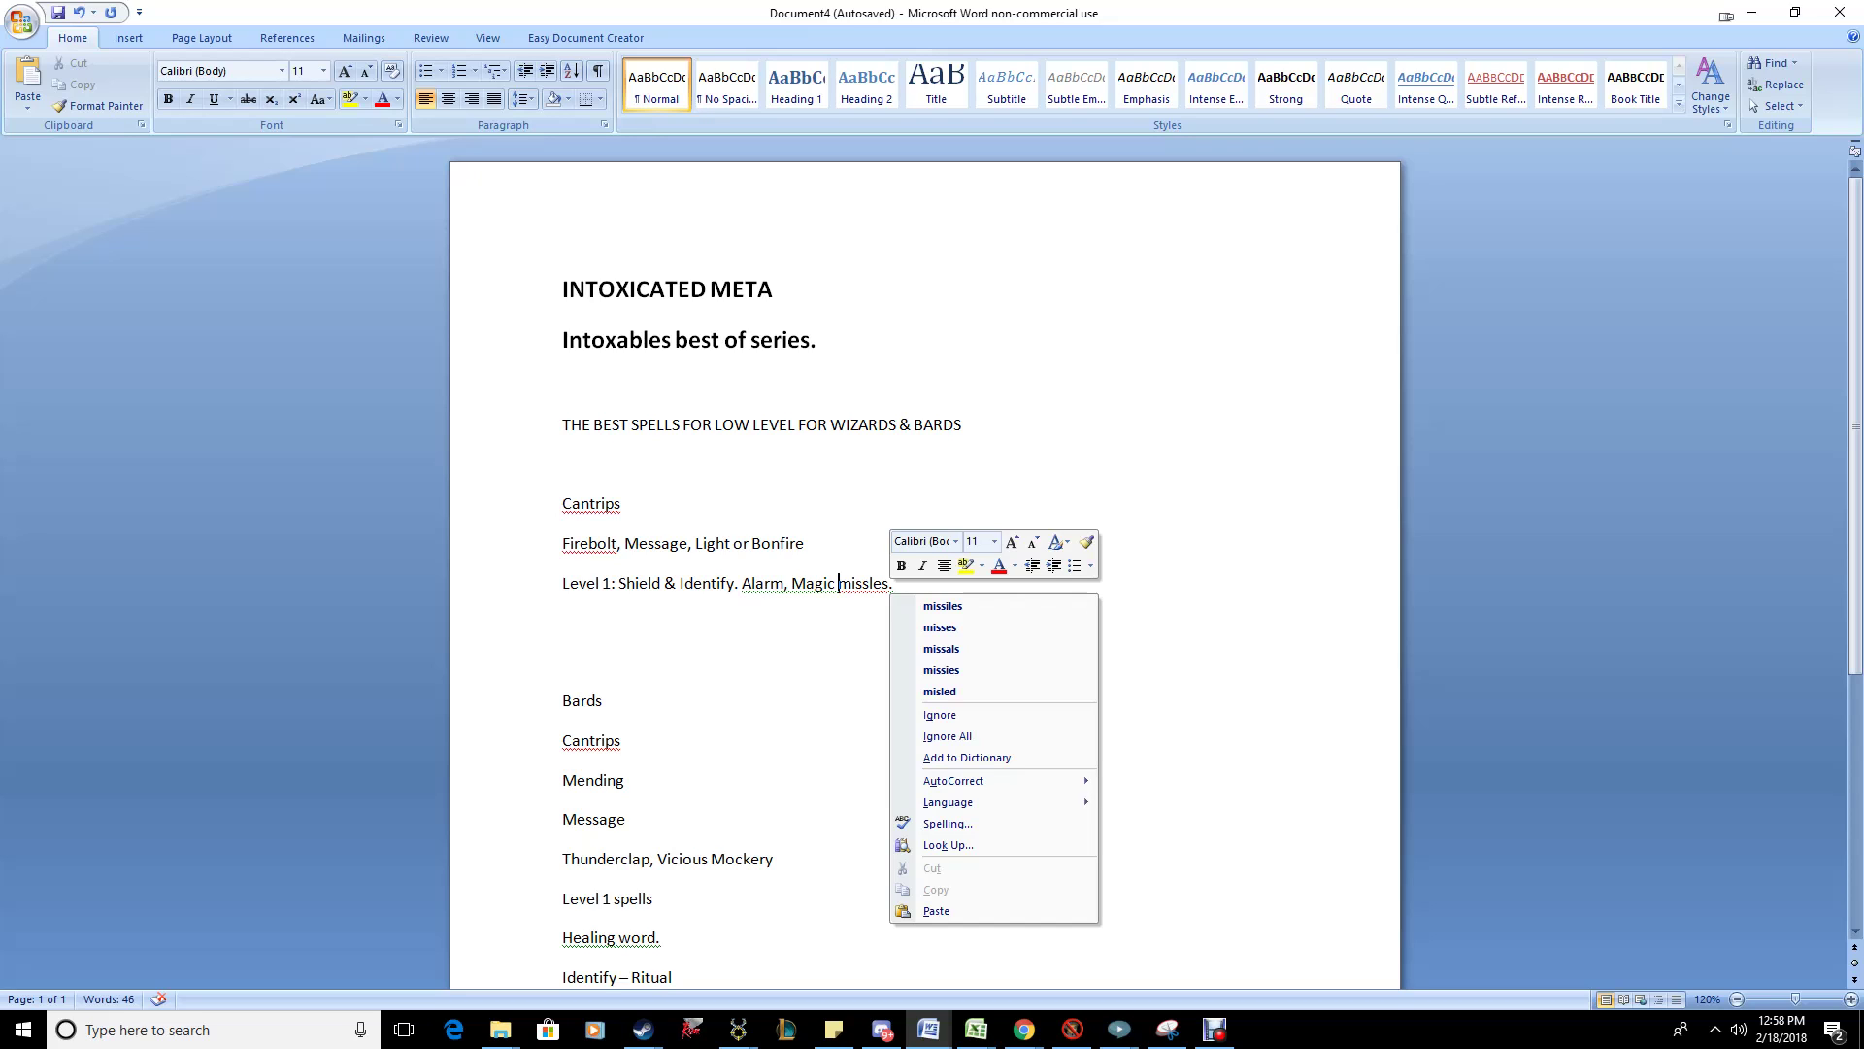
key("Escape")
key("shift+F10")
key("Escape")
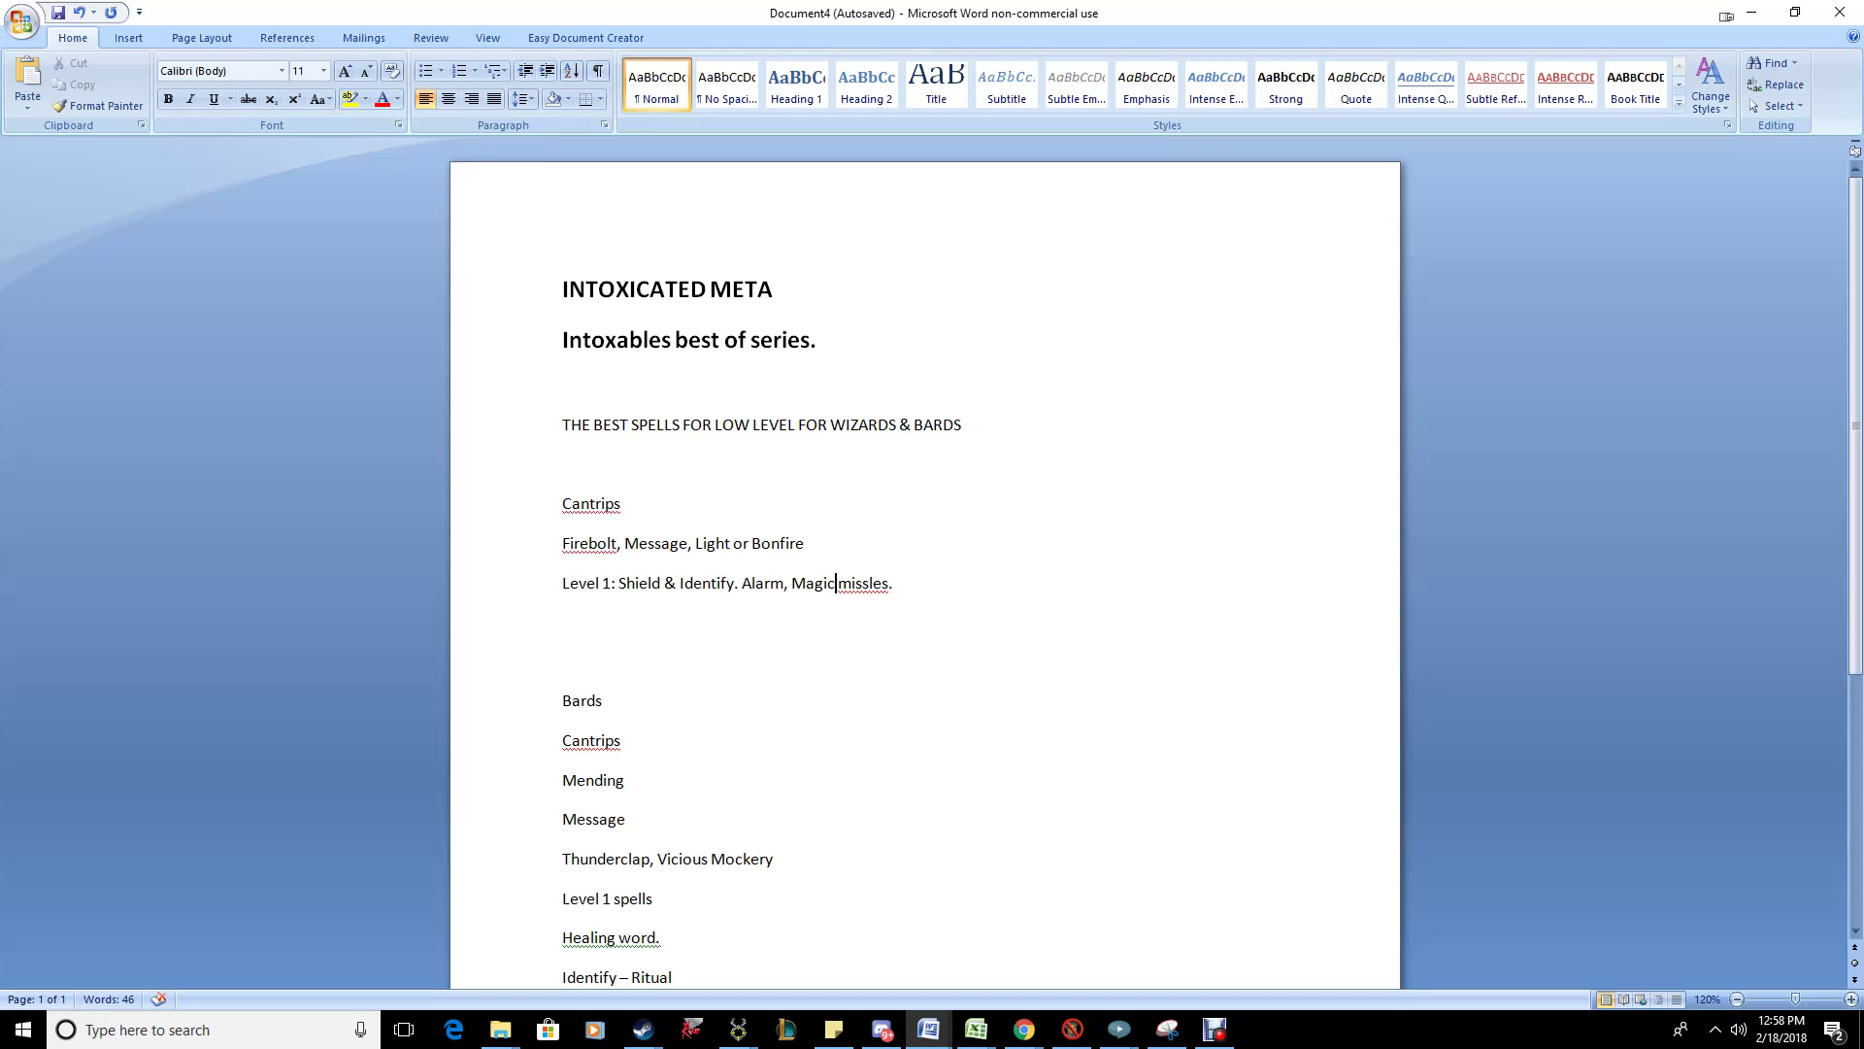
scroll(924, 572, "down", 3)
scroll(924, 572, "up", 3)
scroll(925, 572, "down", 2)
scroll(925, 573, "up", 2)
scroll(925, 572, "down", 2)
scroll(924, 573, "up", 2)
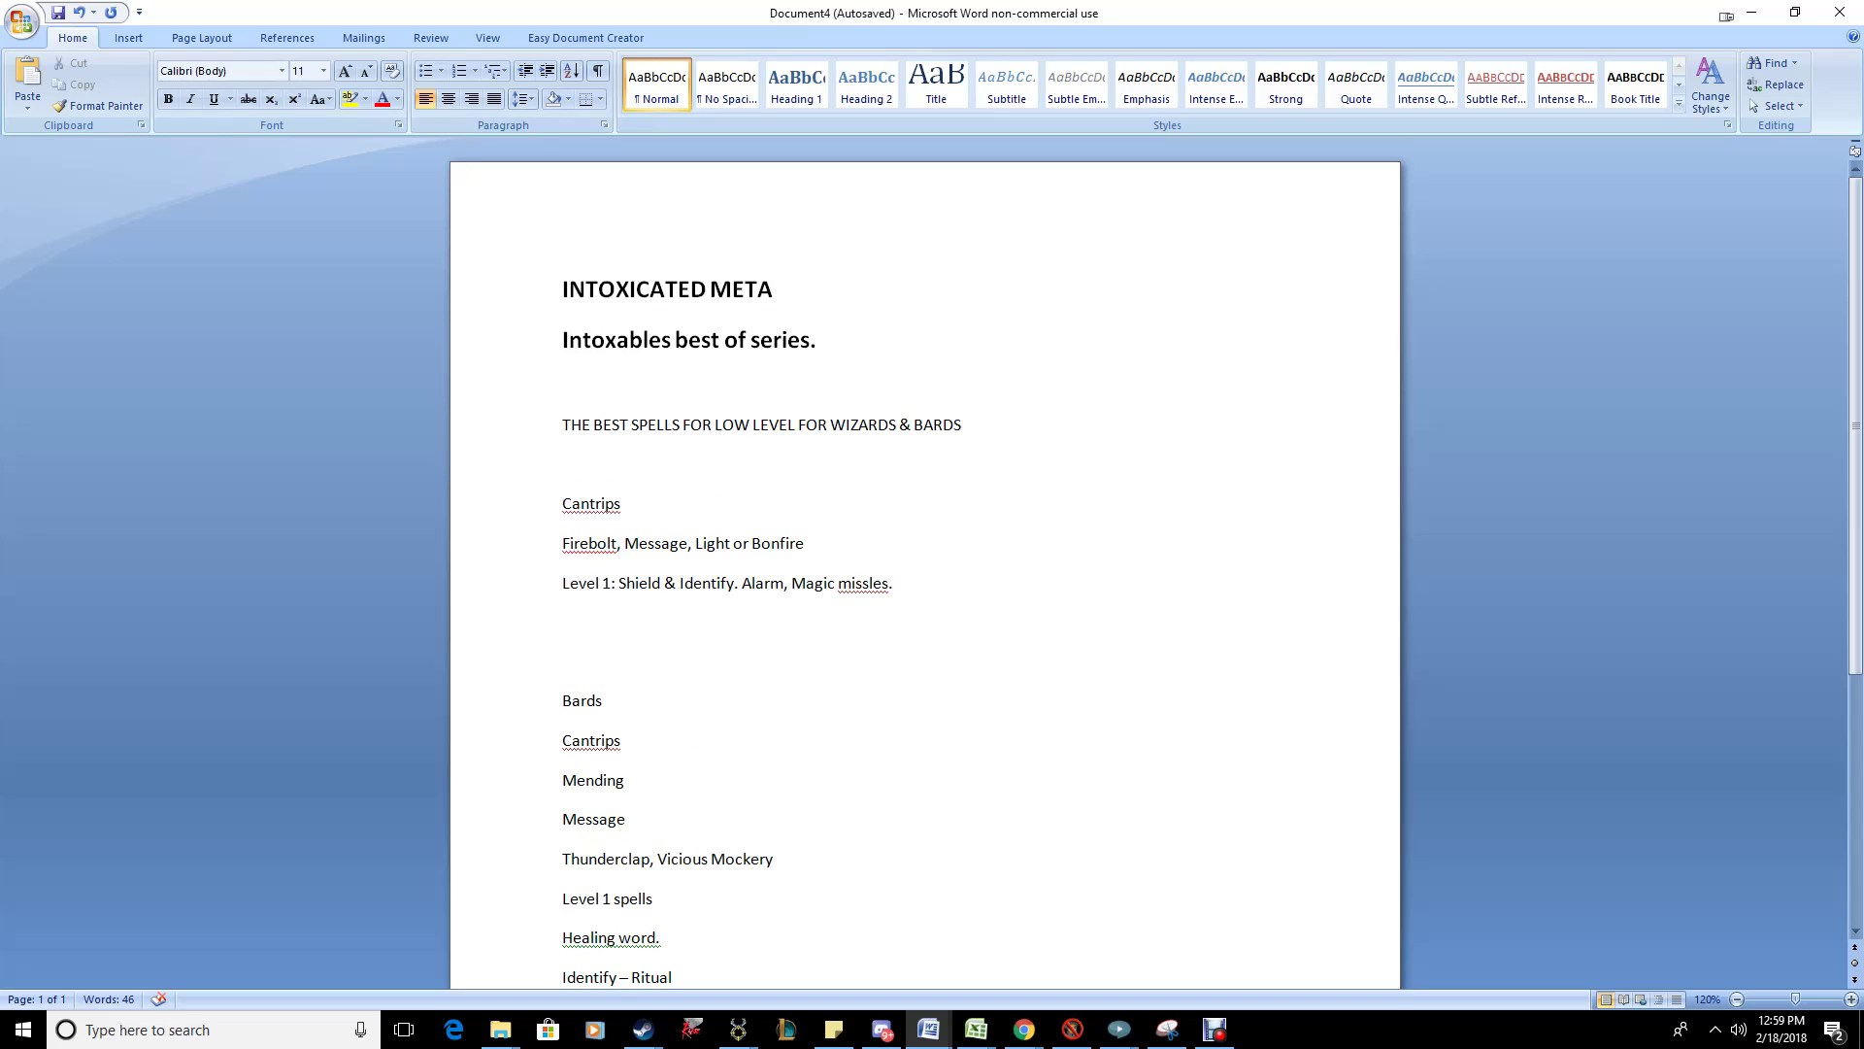